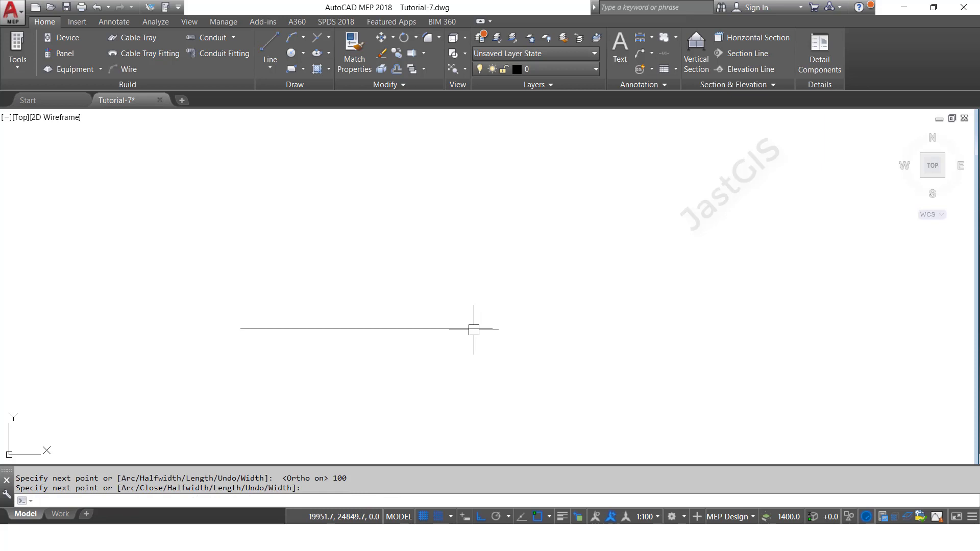
Draw a 65-unit vertical polyline upward from the right end of the horizontal base line.
key("Return")
key("Return")
left_click(492, 329)
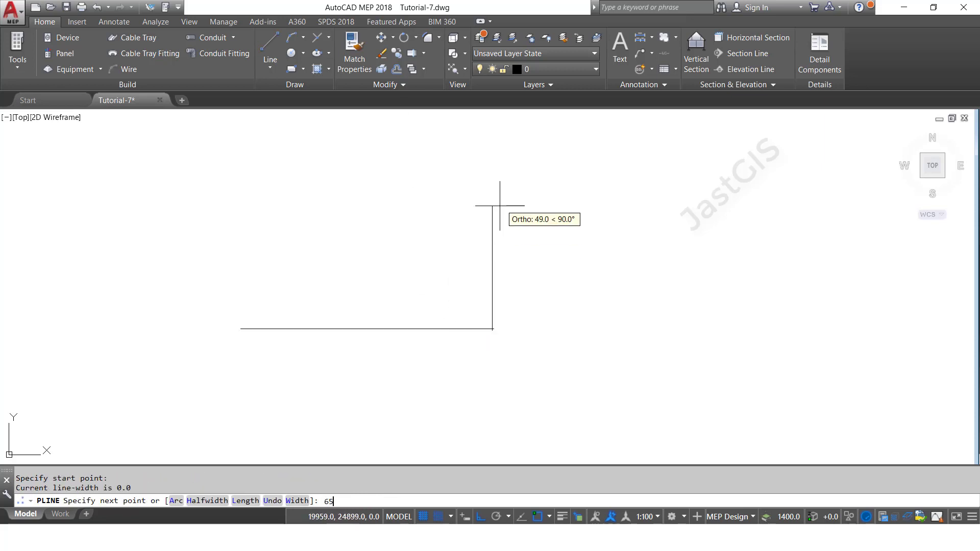
key("Return")
key("Return")
Draw a 65-unit vertical polyline upward from the left end of the base line.
key("Return")
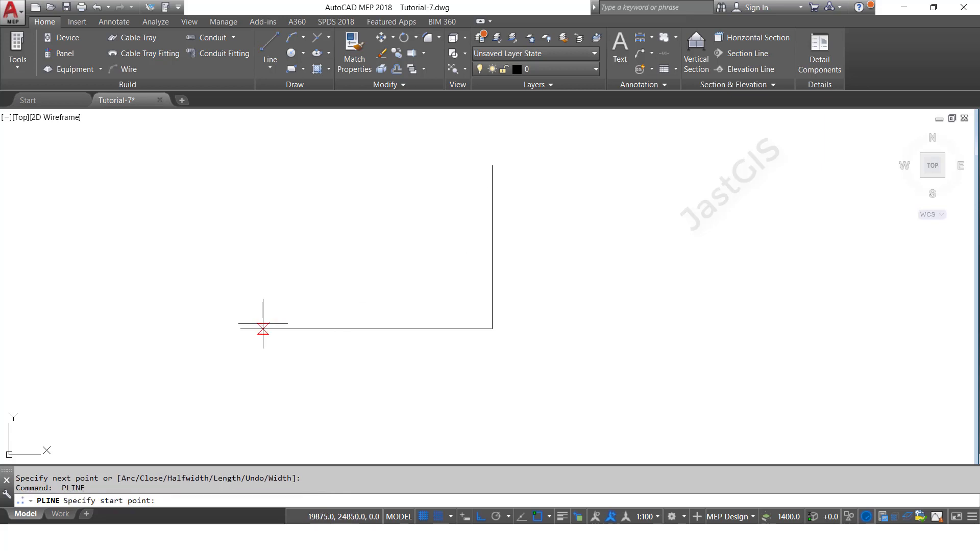
left_click(240, 329)
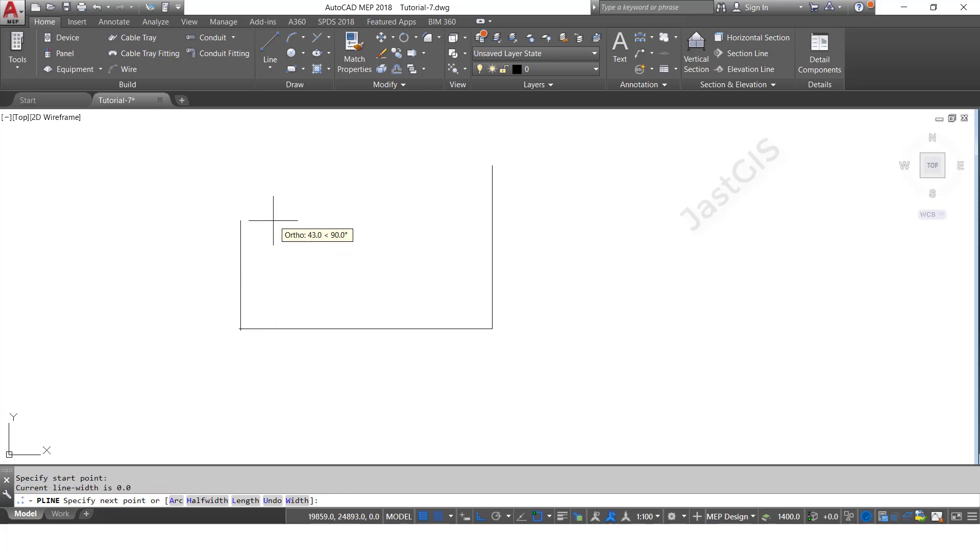
key("Return")
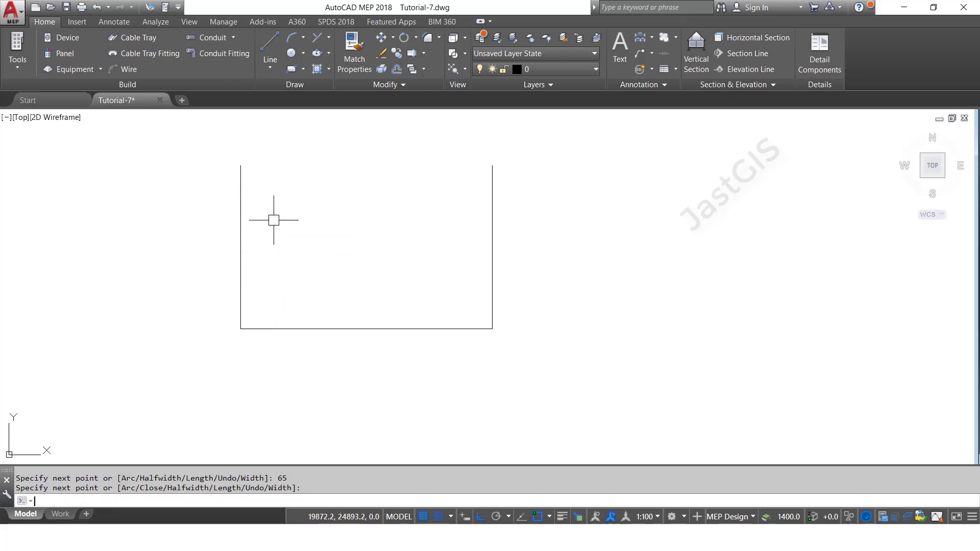
key("Return")
Close the rectangle with a horizontal polyline joining the upper ends of the two vertical sides.
key("Return")
left_click(240, 166)
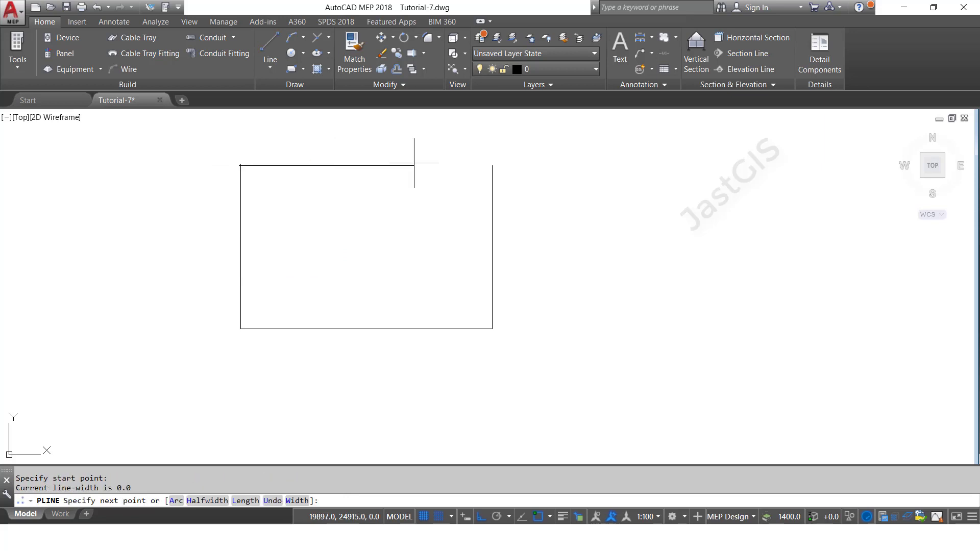
left_click(492, 166)
key("Return")
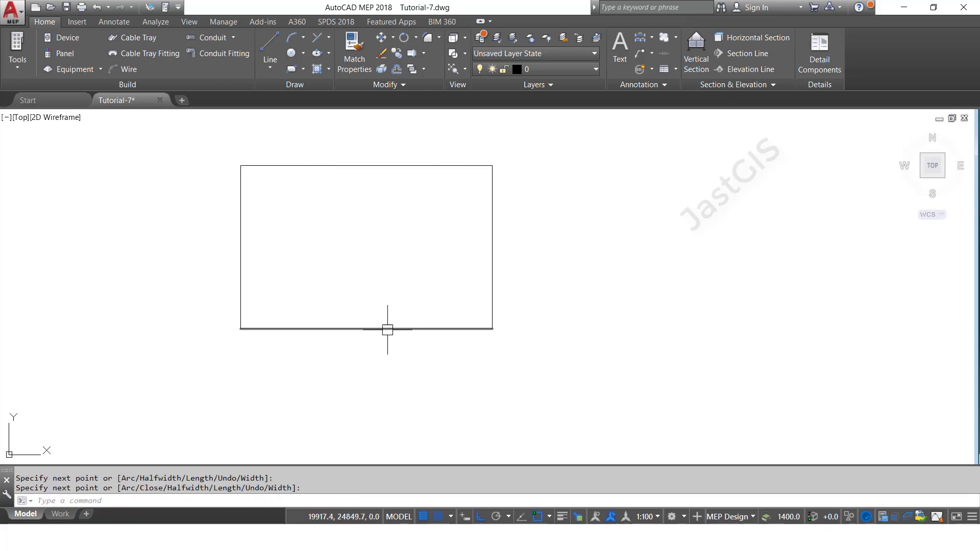
Draw a vertical polyline from the midpoint of the rectangle's lower edge to the midpoint of its upper edge.
type("pl")
key("Return")
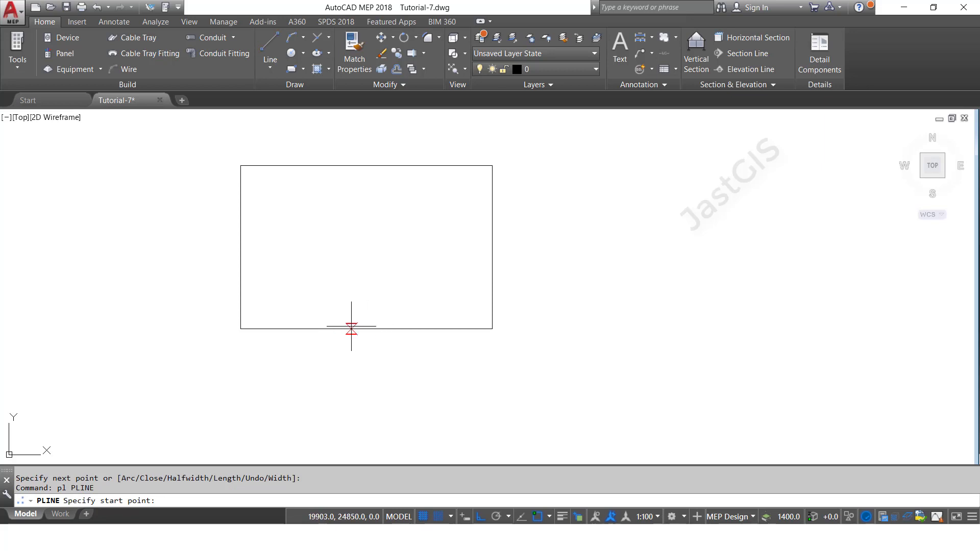
type("mid")
key("Return")
left_click(357, 328)
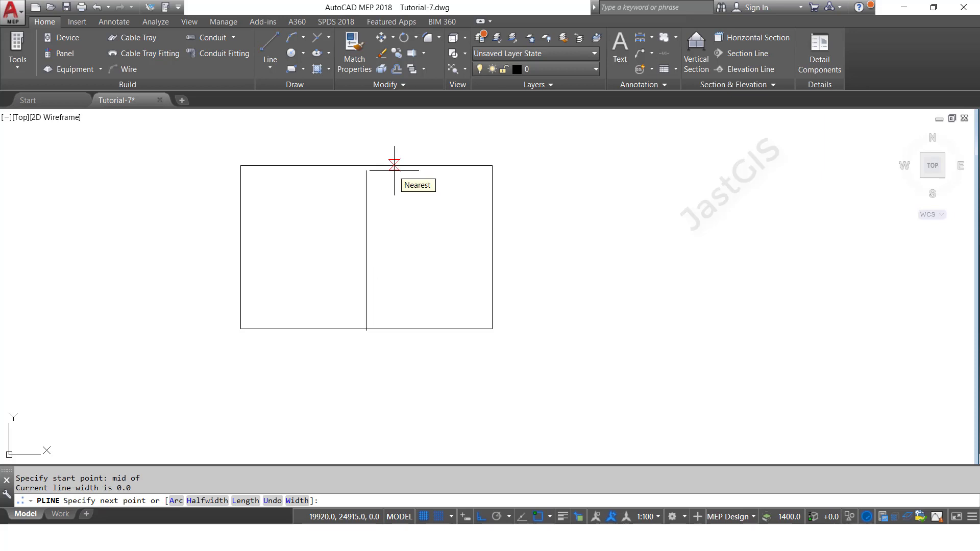
type("mid")
key("Return")
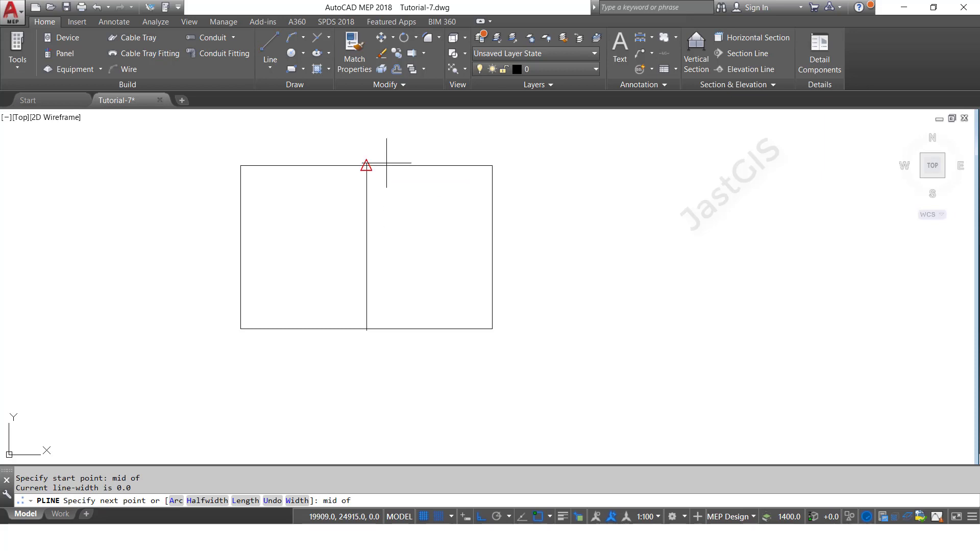
left_click(387, 163)
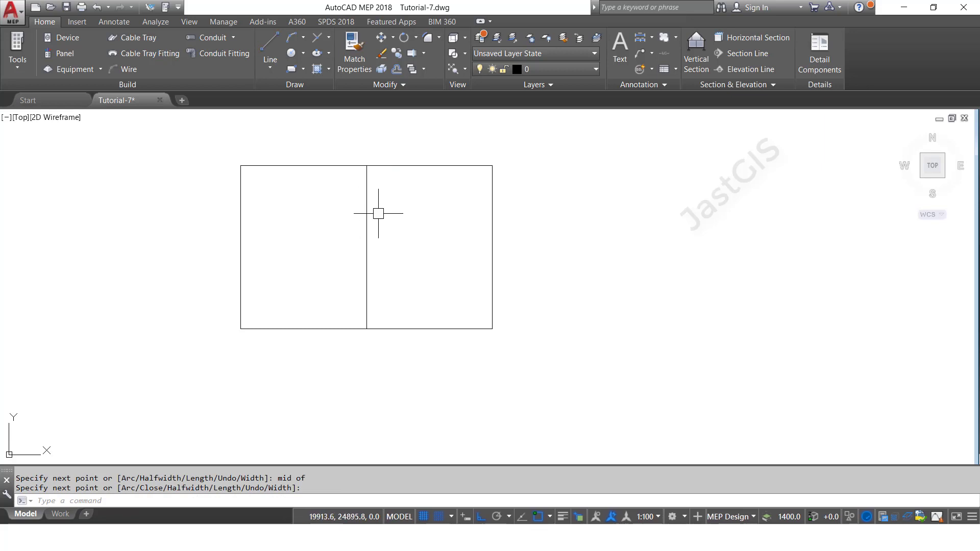
Offset the vertical centre line by 10 to the right and to the left.
type("o")
key("Return")
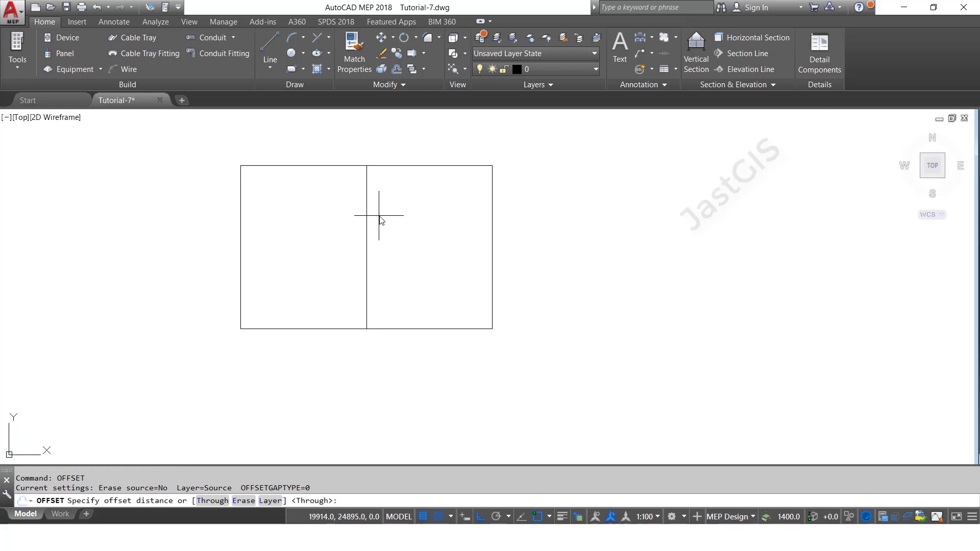
key("Return")
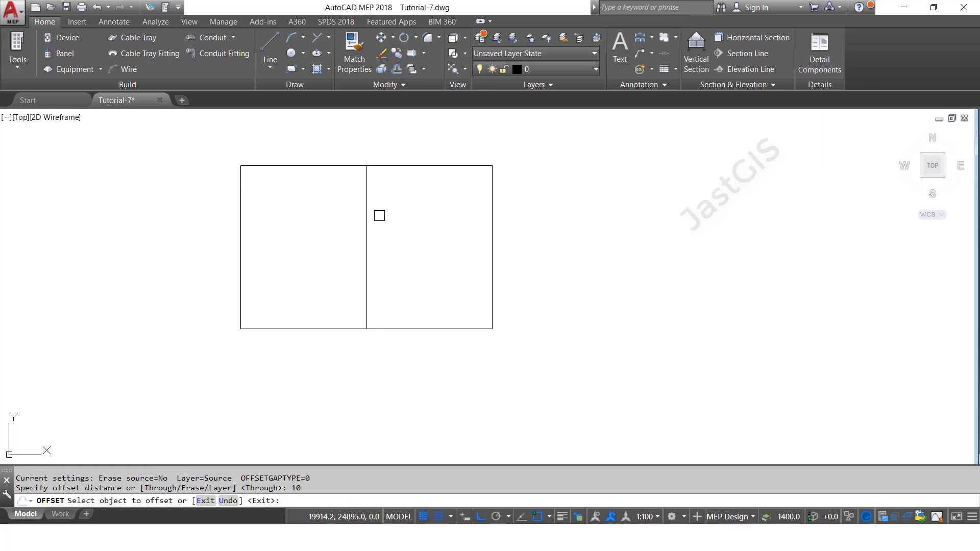
left_click(367, 207)
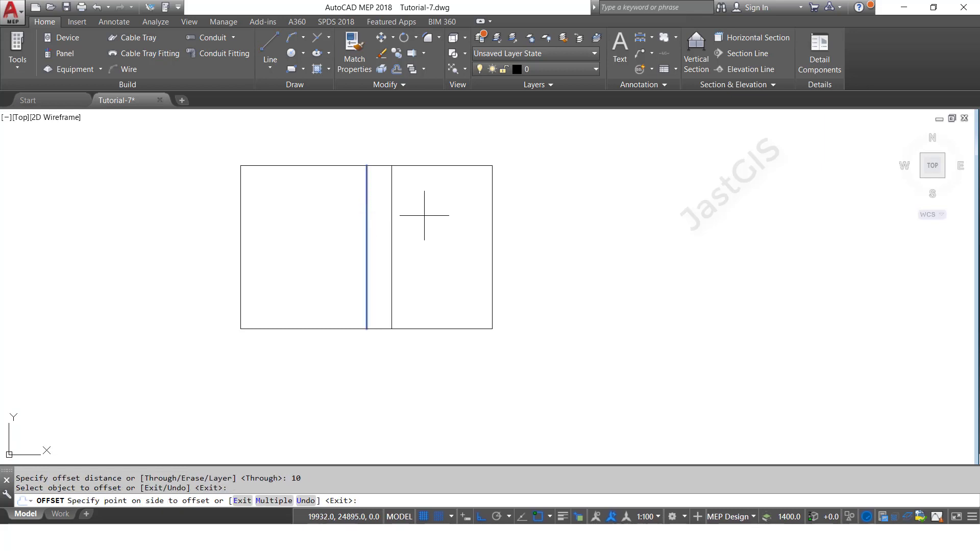
left_click(424, 216)
left_click(367, 210)
left_click(317, 212)
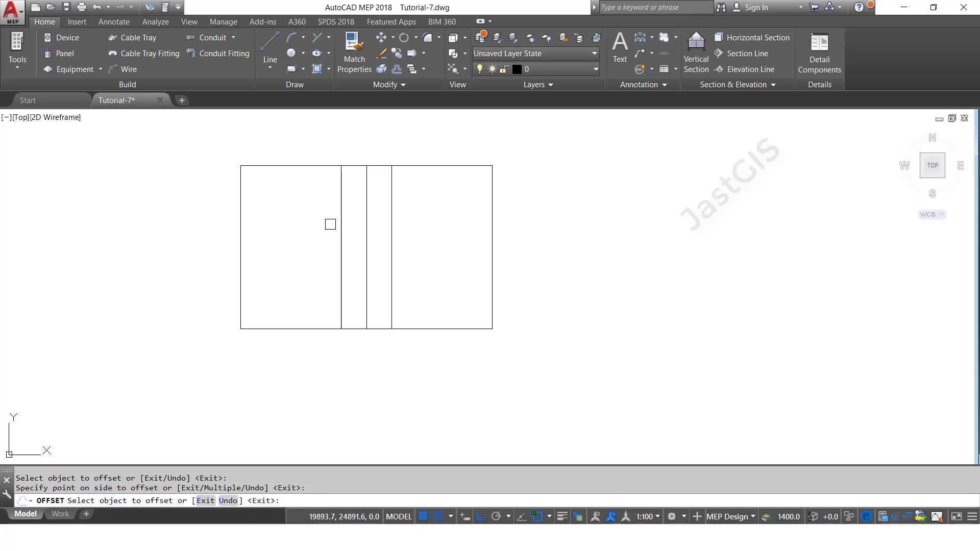
Offset each of the two outer vertical lines outward by the same distance of 10, on the left and right sides.
left_click(339, 206)
left_click(324, 212)
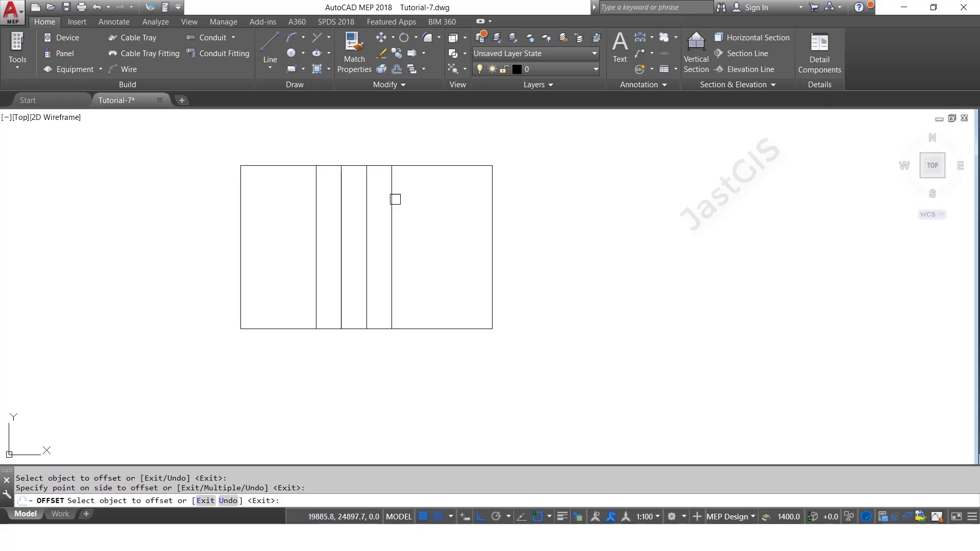
left_click(395, 201)
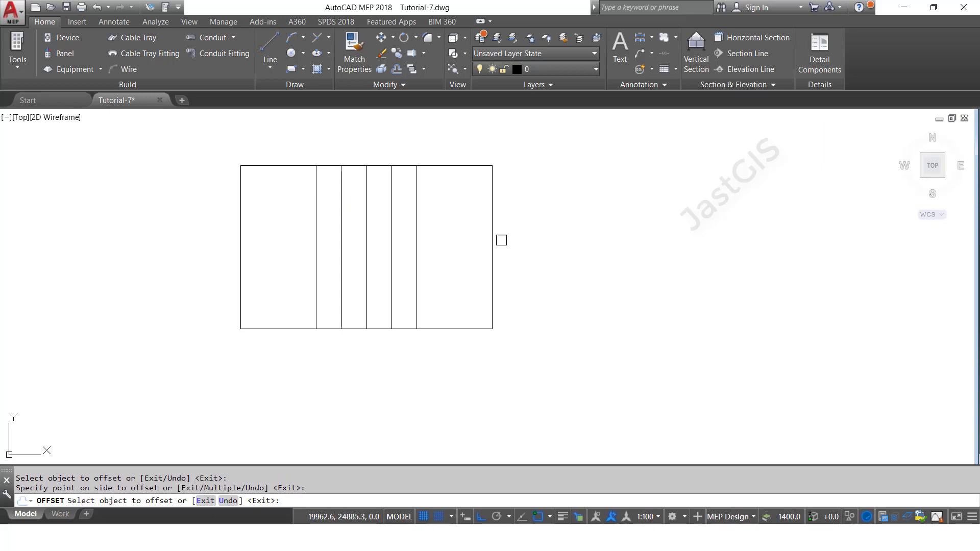
left_click(498, 239)
key("Escape")
Draw a 30-unit horizontal polyline inward from the midpoint of the rectangle's right edge.
type("pl")
key("Return")
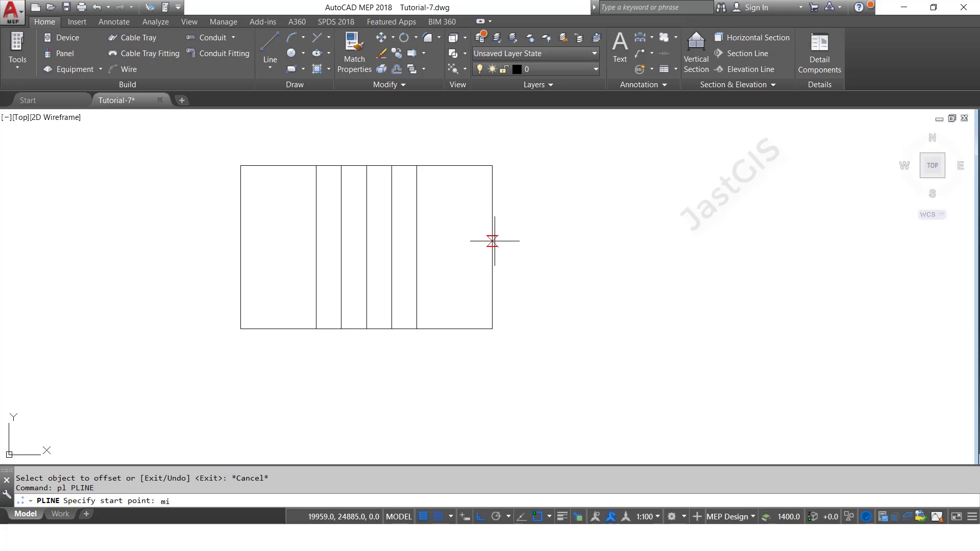
left_click(492, 248)
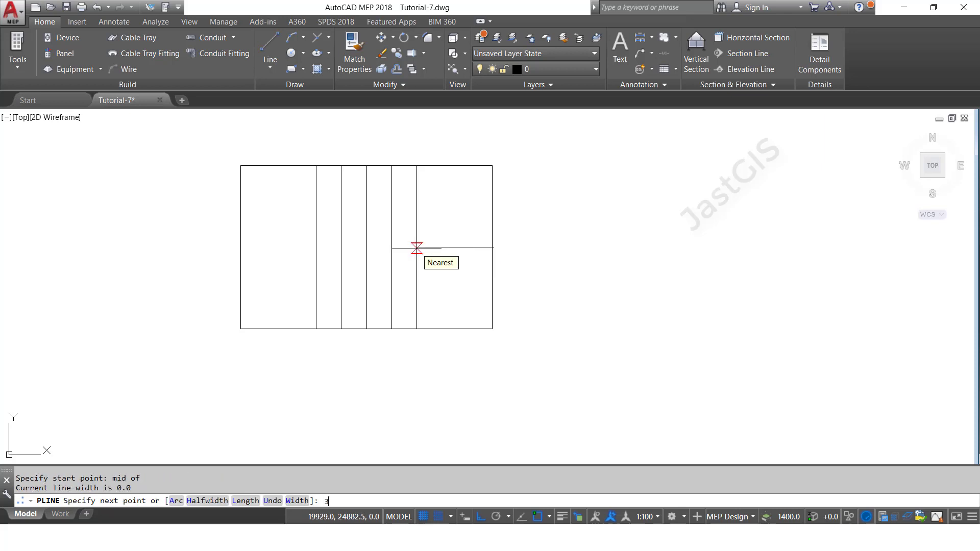
key("Return")
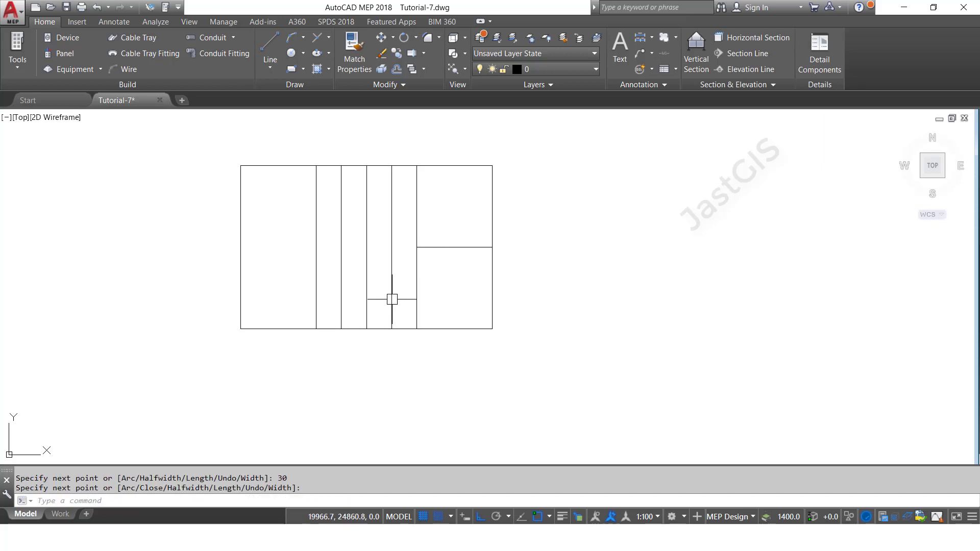
key("Return")
Draw a 30-unit horizontal polyline inward from the midpoint of the rectangle's left edge.
key("Return")
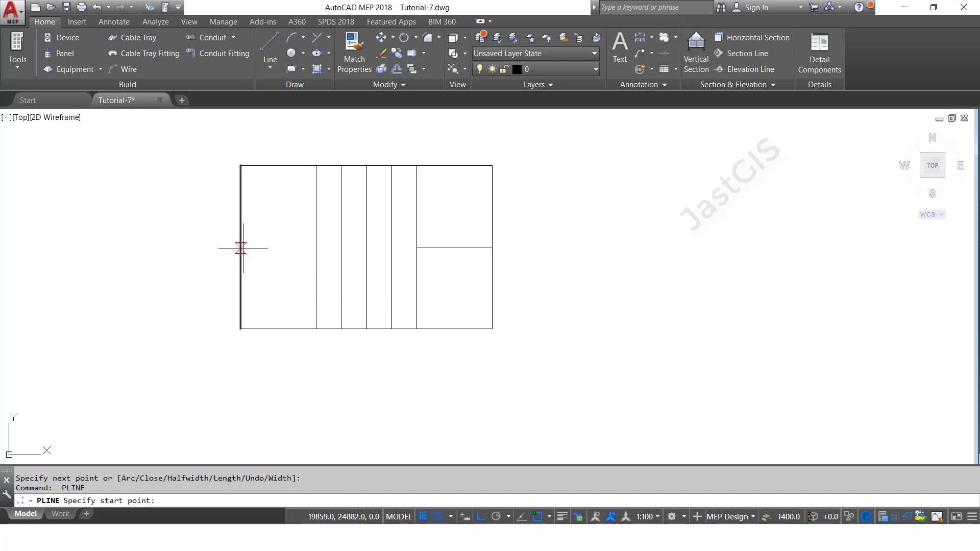
type("mid")
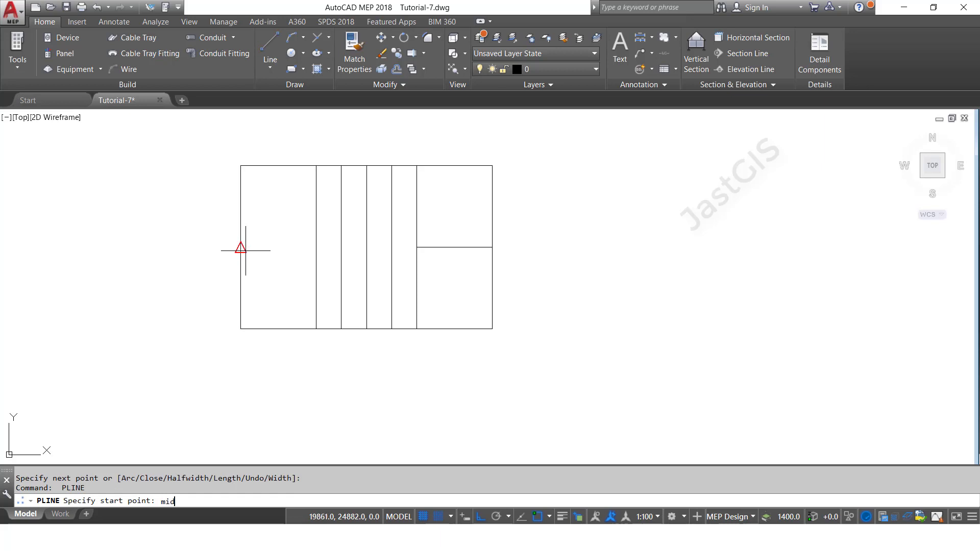
key("Return")
left_click(288, 248)
type("30")
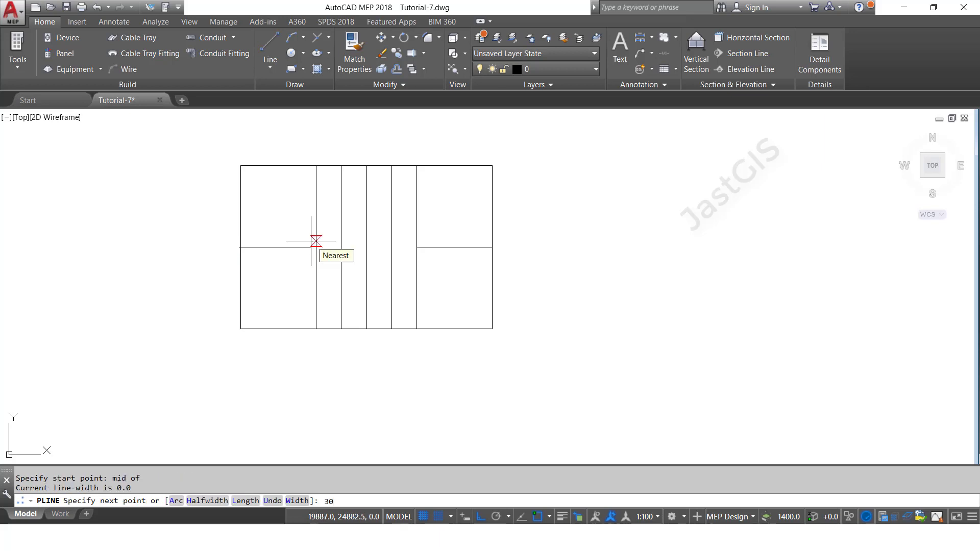
key("Return")
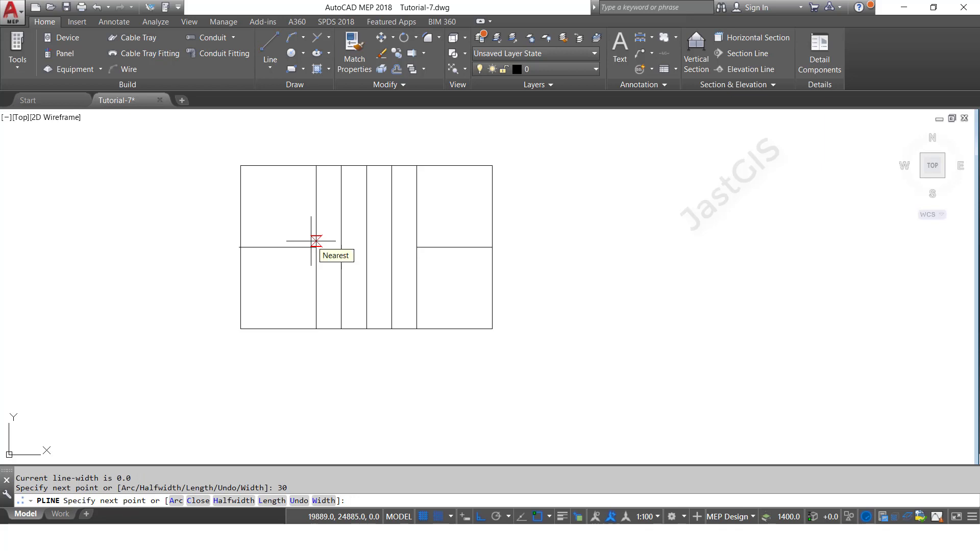
key("Return")
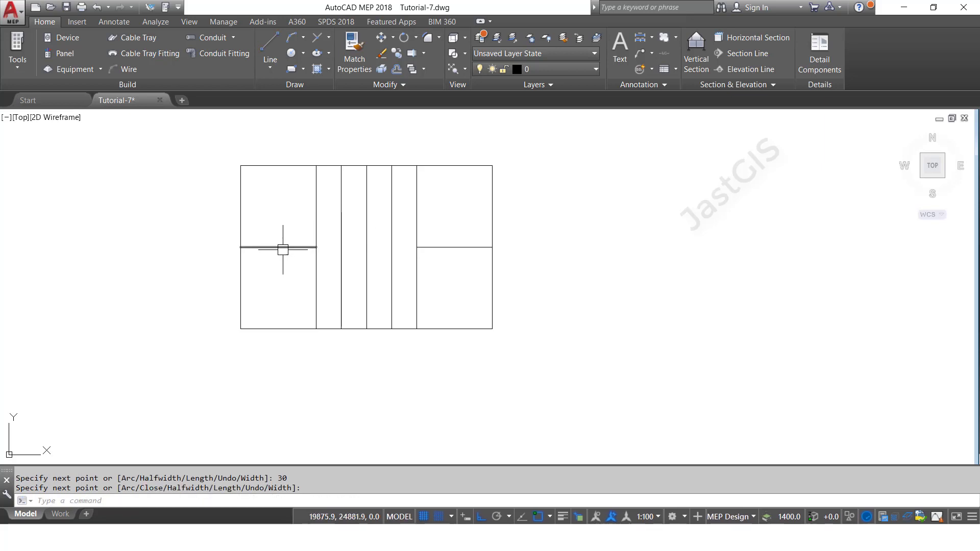
Draw a circle of radius 7.5 centred on the midpoint of the left horizontal line.
type("c")
key("Return")
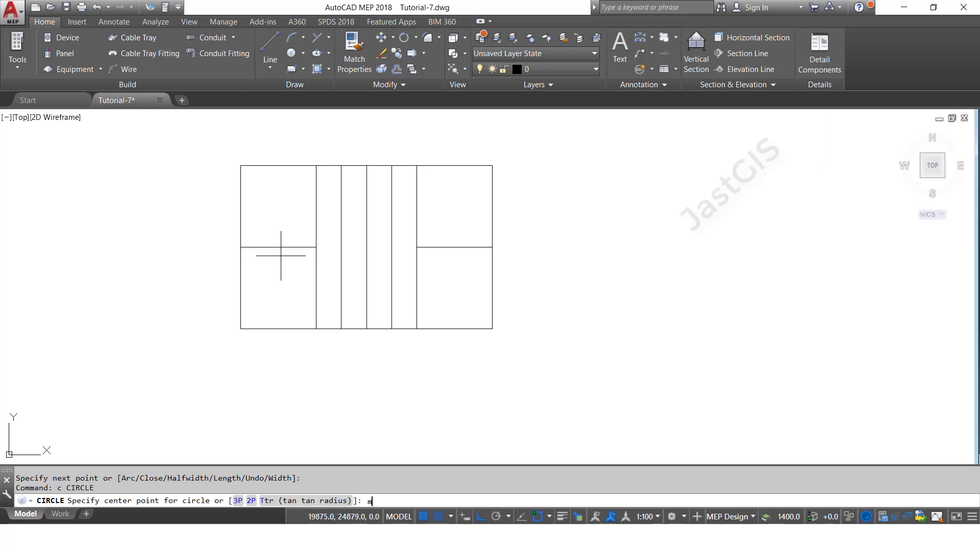
type("mid")
key("Return")
left_click(278, 247)
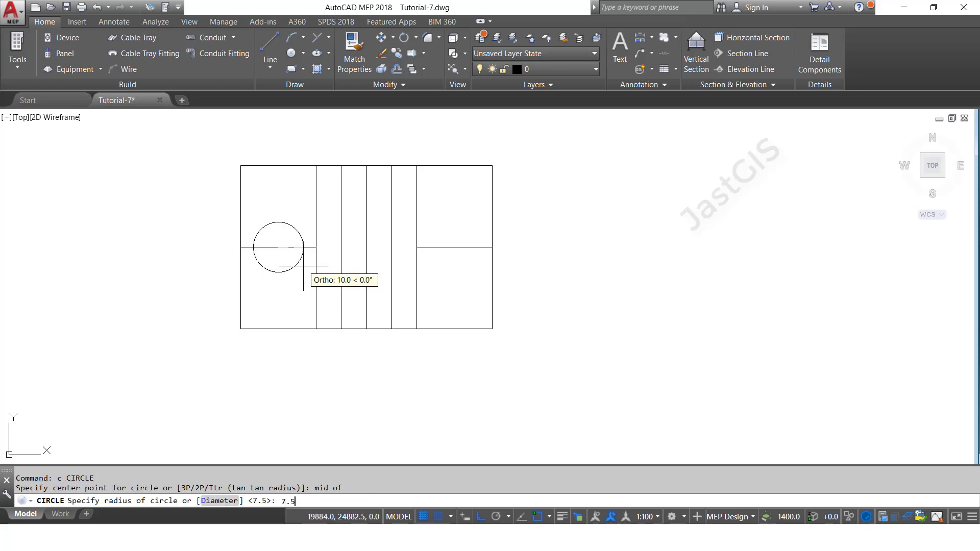
type("7.5")
key("Return")
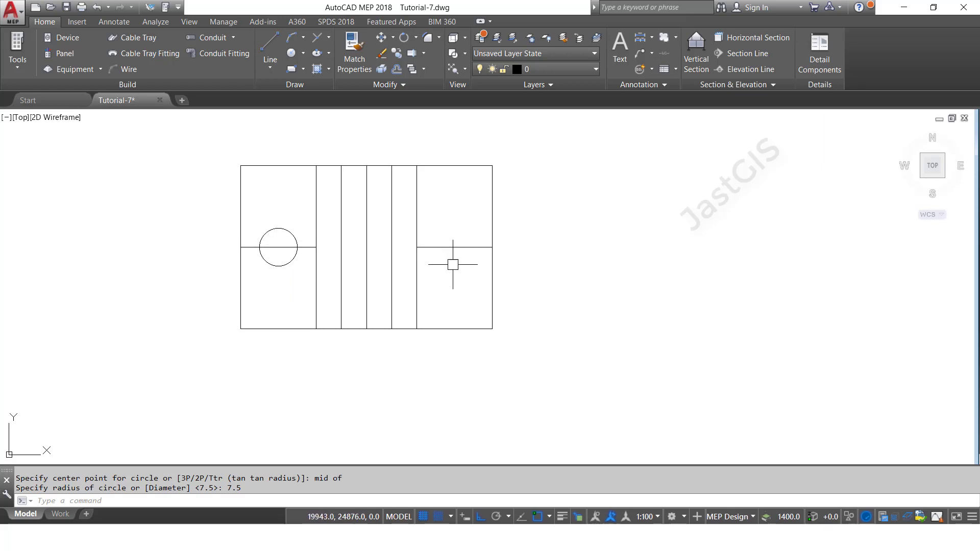
Draw a circle of radius 7.5 centred on the midpoint of the right horizontal line.
key("Return")
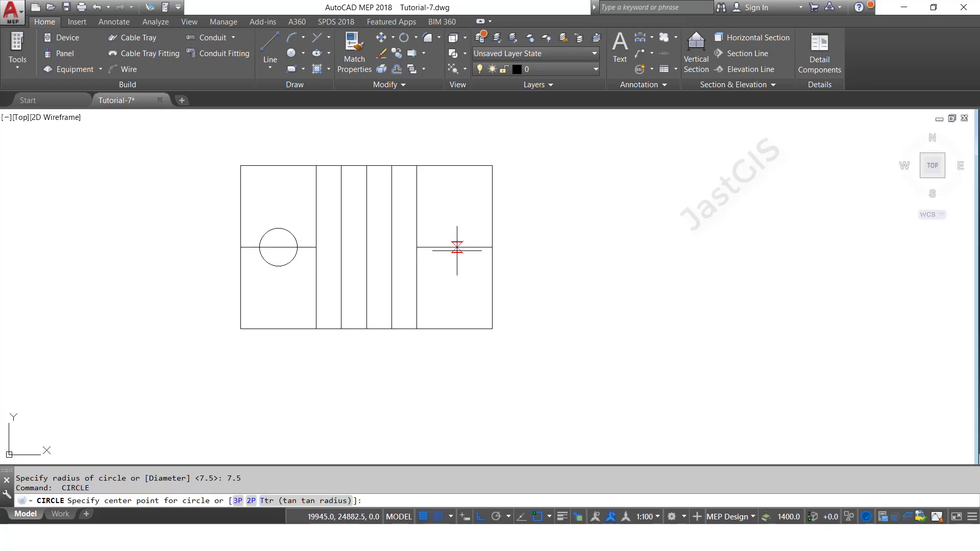
type("mid")
key("Return")
left_click(454, 247)
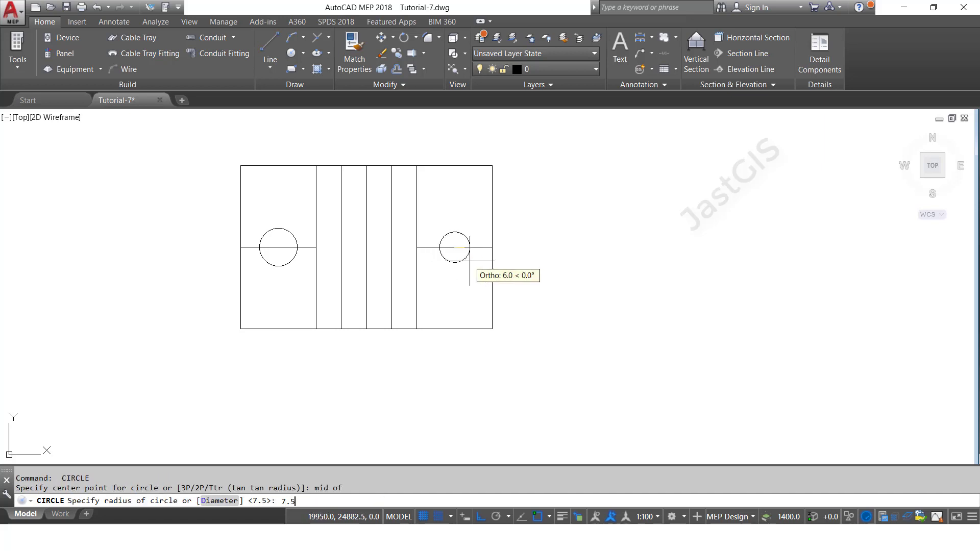
type("7.5")
key("Return")
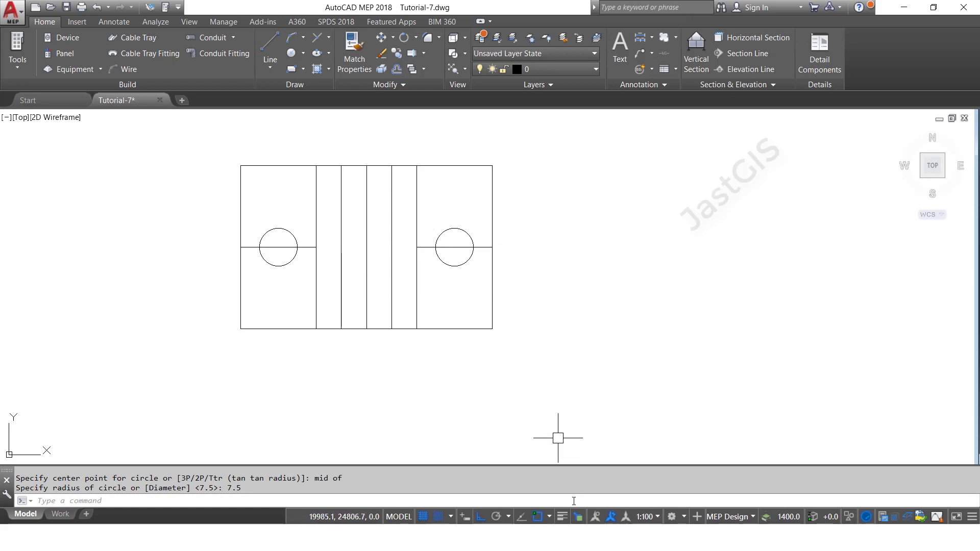
Switch to the reference image 7s.jpg in Photos and mark its left circle and inner vertical lines for comparison.
key("alt+Tab")
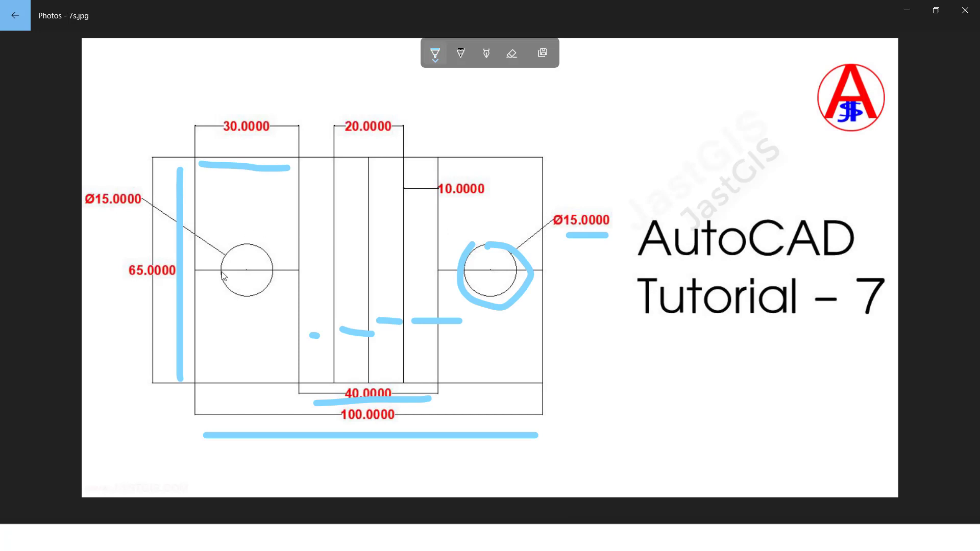
left_click_drag(228, 292, 275, 299)
left_click_drag(331, 237, 330, 299)
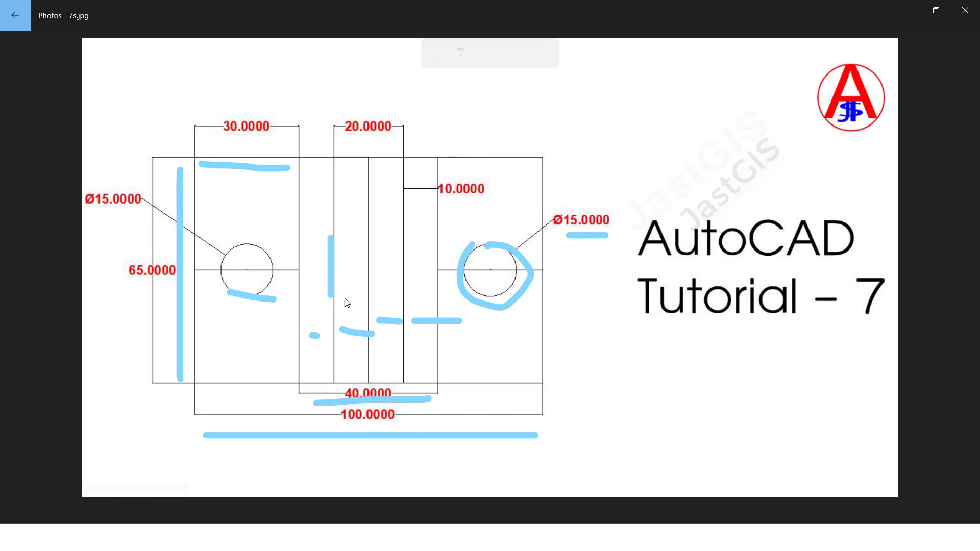
left_click_drag(401, 254, 398, 289)
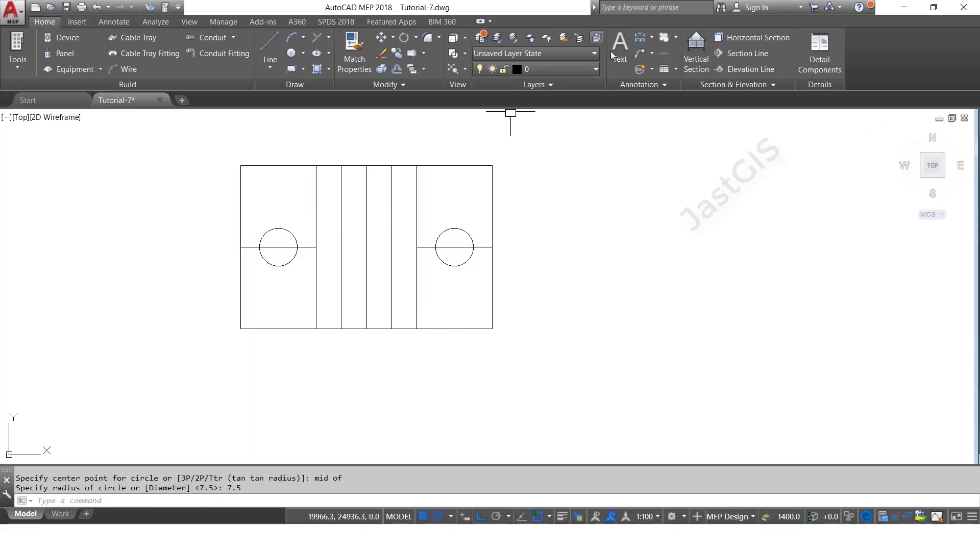
Add linear dimensions for the rectangle's overall width below it and its overall height to its left.
left_click(651, 40)
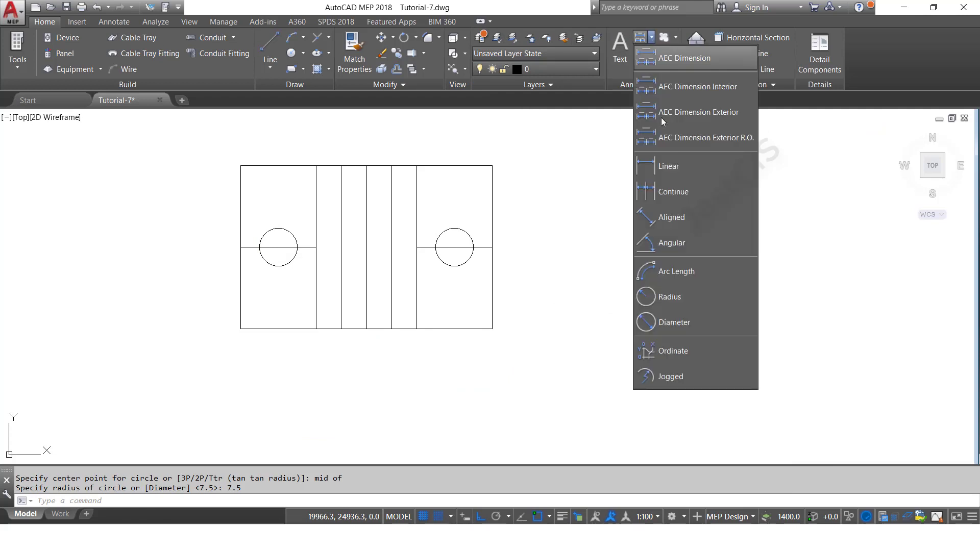
left_click(666, 168)
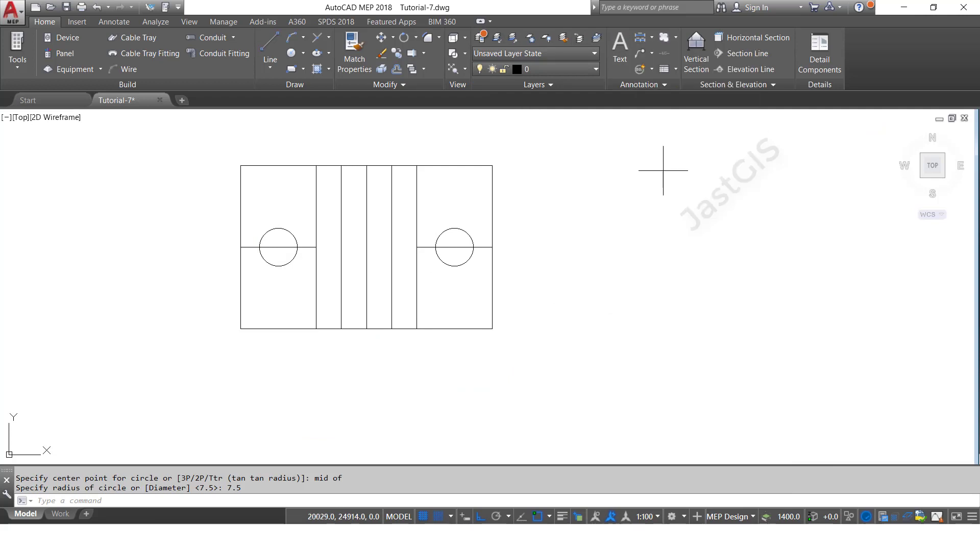
left_click(240, 329)
left_click(493, 329)
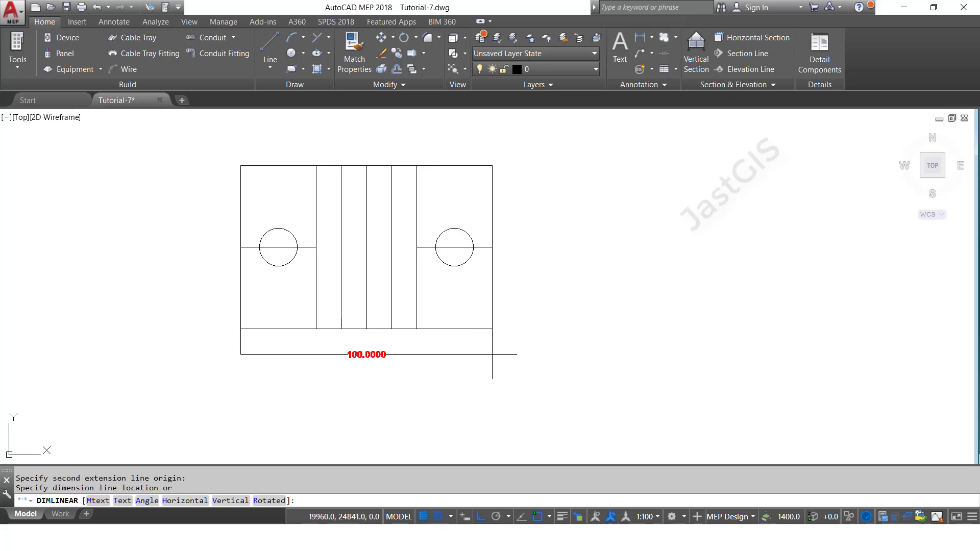
left_click(492, 379)
key("Return")
left_click(240, 329)
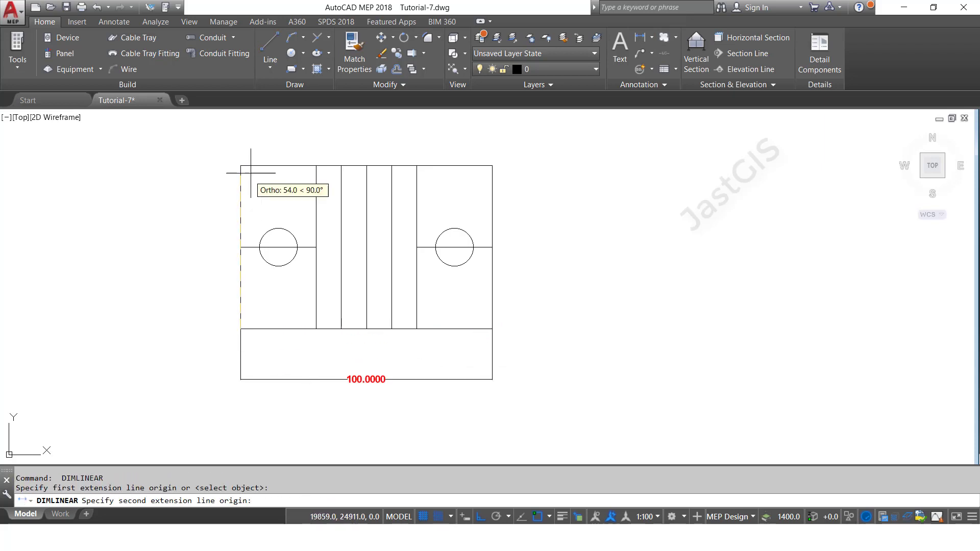
left_click(241, 166)
left_click(183, 215)
Dimension, above the rectangle, the distance from its left edge to the first vertical line and the gap to the second line.
key("Return")
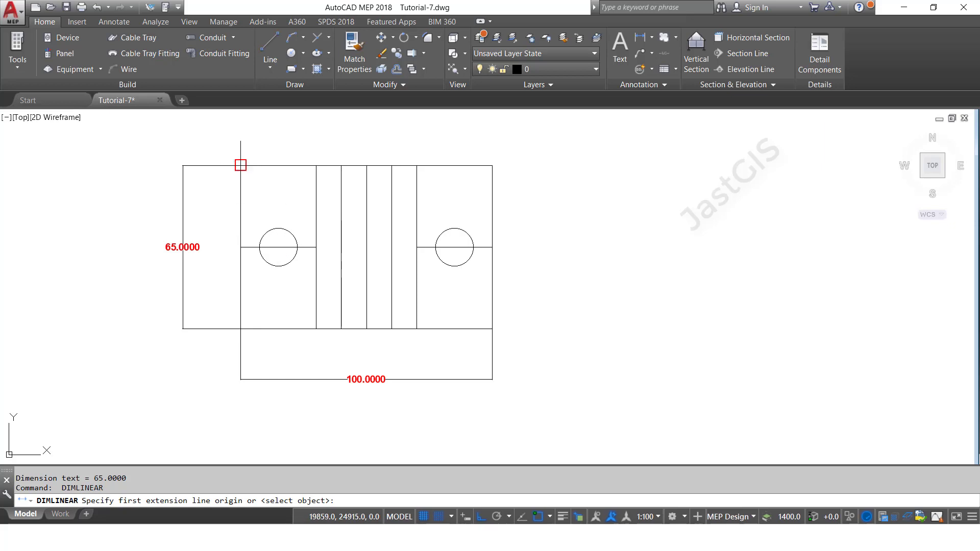
left_click(241, 165)
left_click(316, 165)
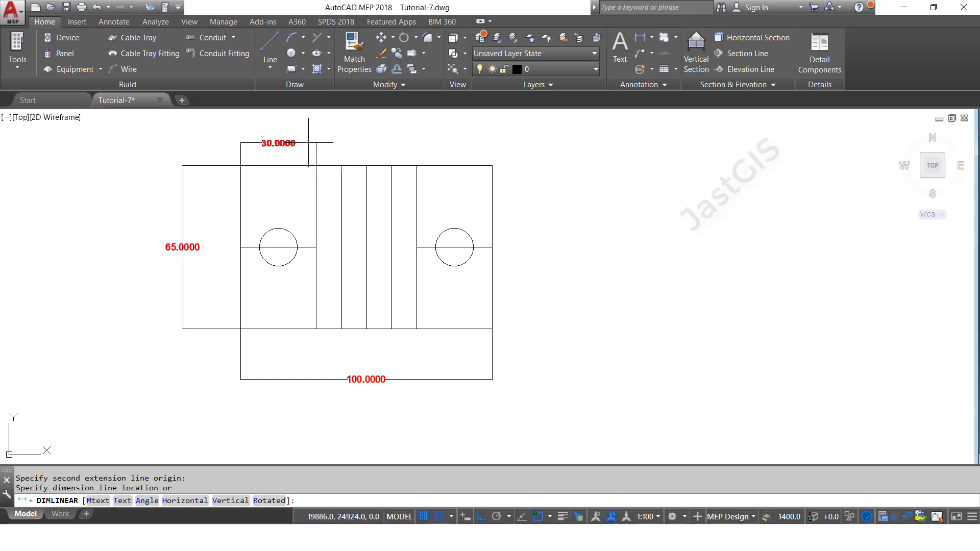
left_click(317, 134)
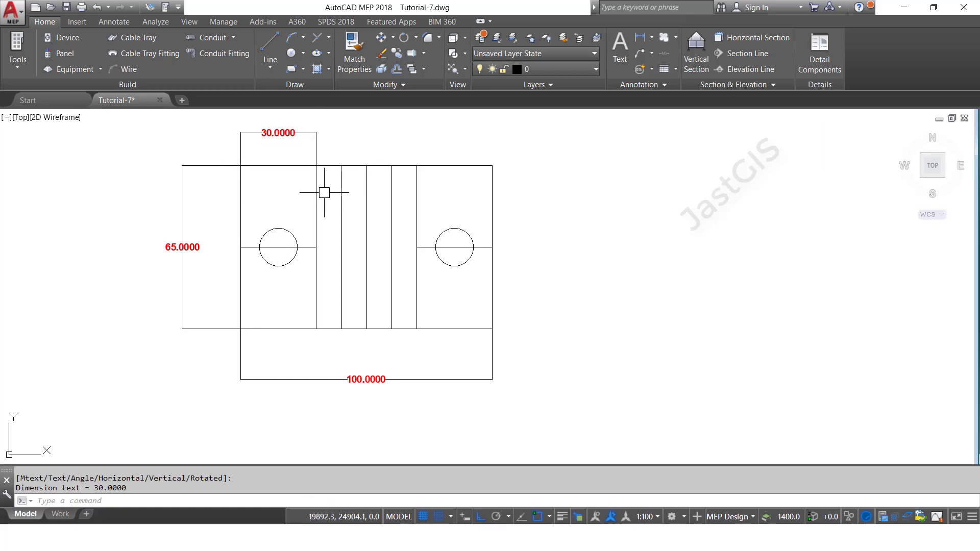
key("Return")
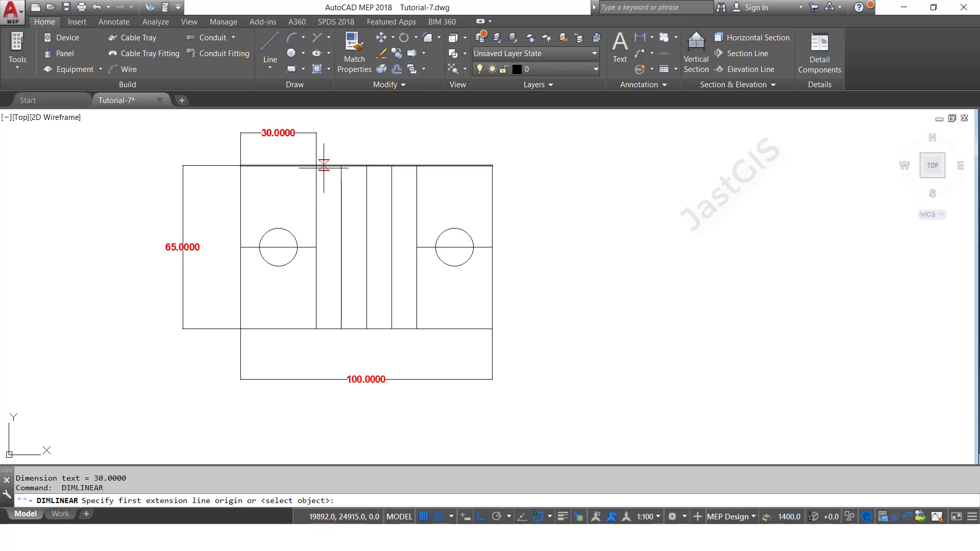
left_click(316, 166)
left_click(341, 165)
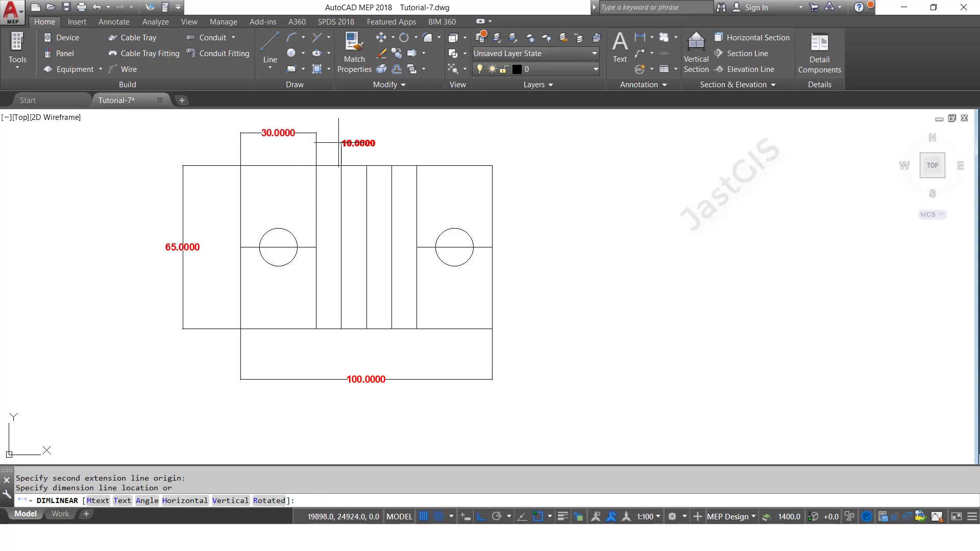
left_click(341, 142)
Dimension, below the rectangle, the spacing between the outermost vertical lines and between the second and fourth lines.
key("Return")
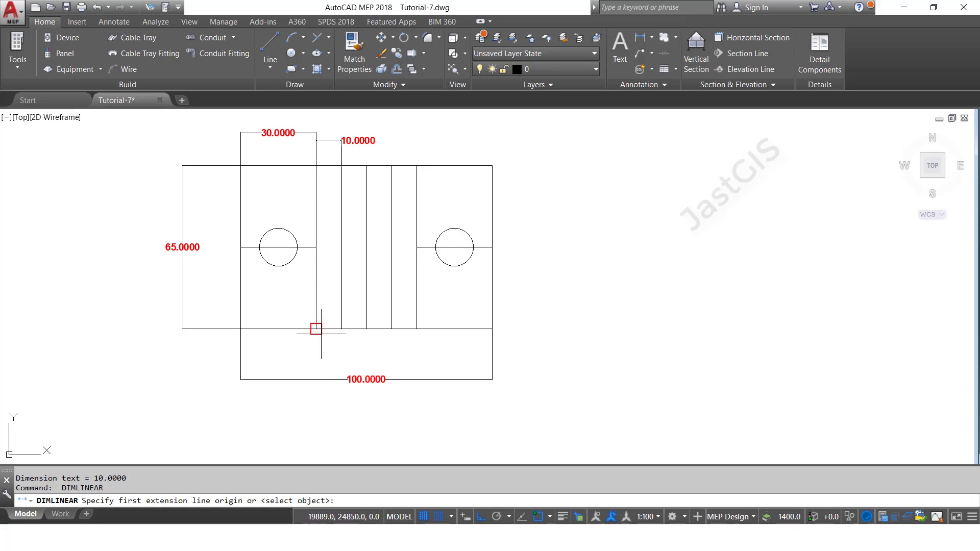
left_click(316, 329)
left_click(417, 329)
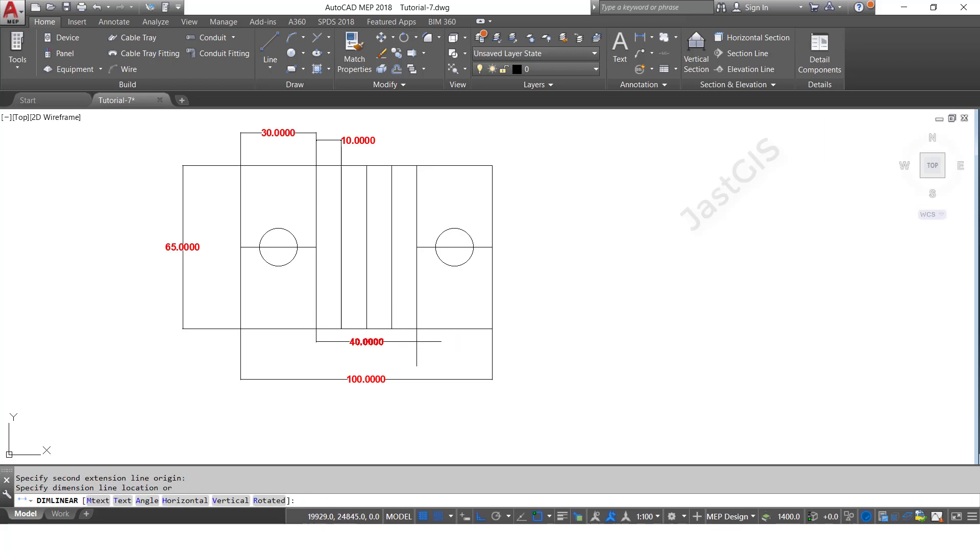
left_click(368, 349)
key("Return")
left_click(341, 328)
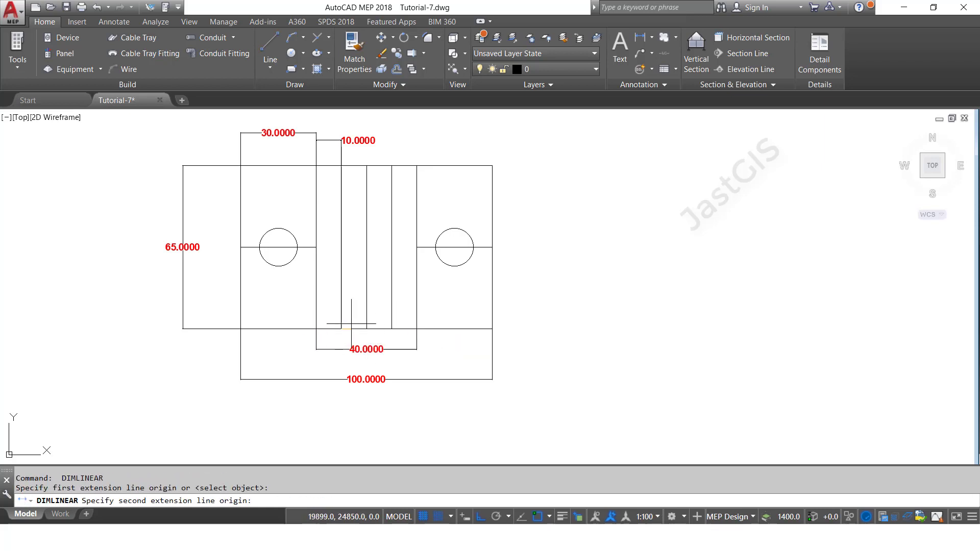
left_click(392, 329)
left_click(388, 337)
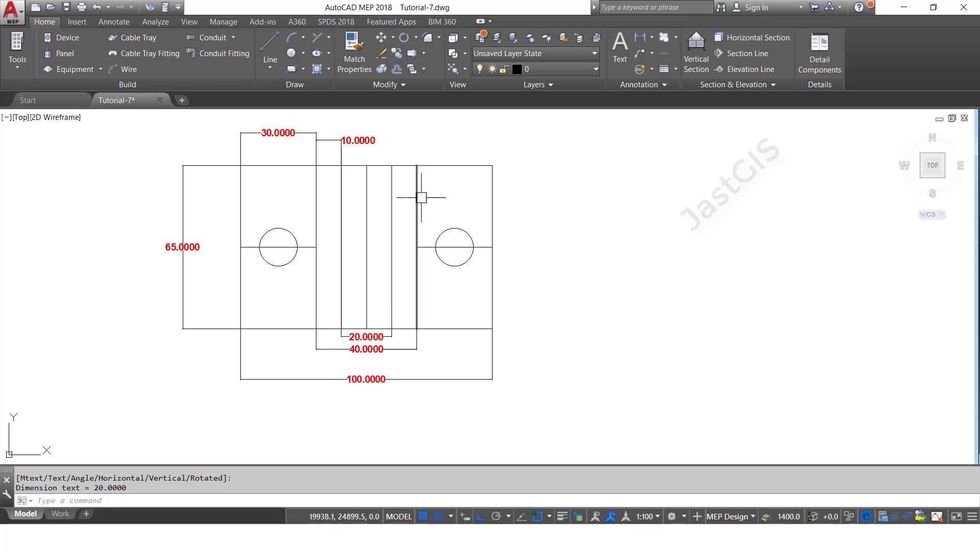
Dimension the gap between the fourth and fifth vertical lines above the rectangle, and the fifth line to the right edge inside it.
key("Return")
left_click(392, 165)
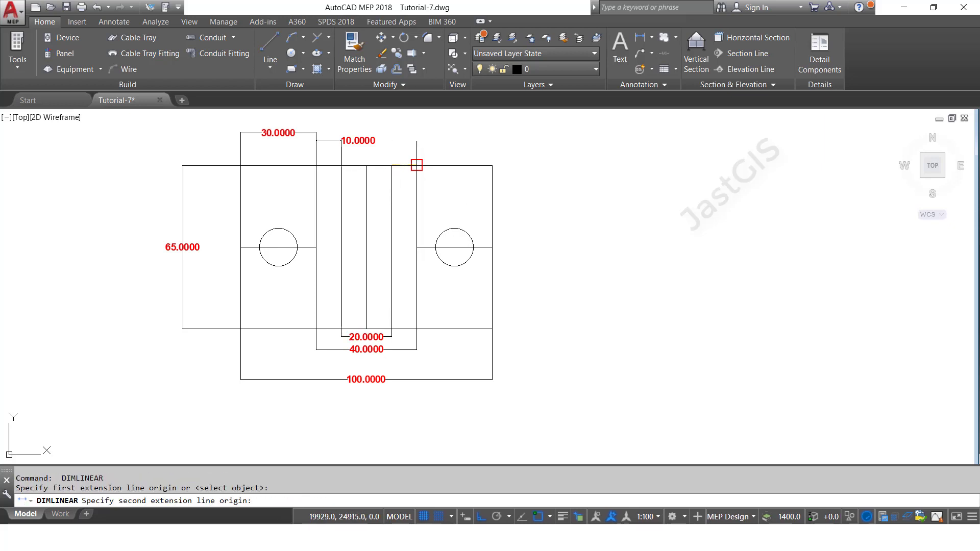
left_click(417, 165)
left_click(434, 146)
key("Return")
left_click(416, 164)
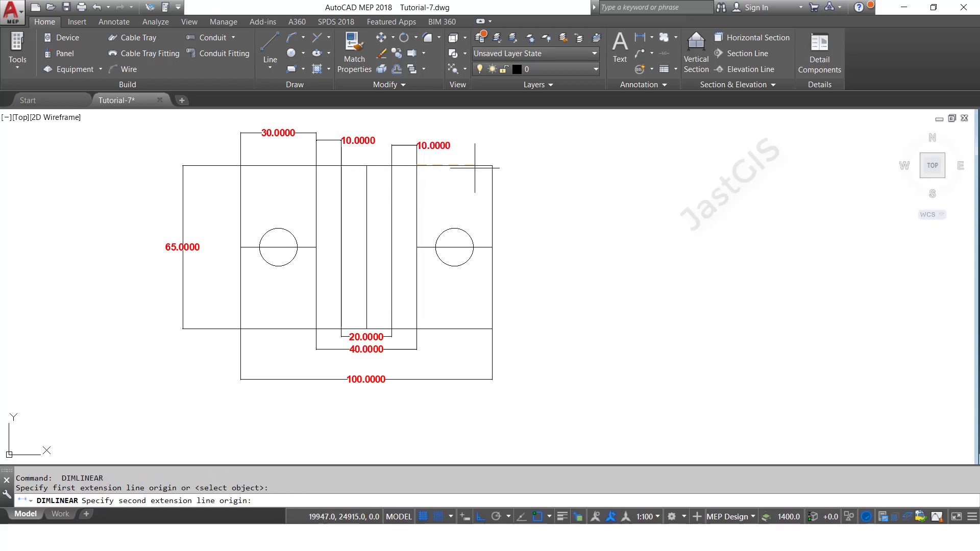
left_click(492, 165)
left_click(494, 190)
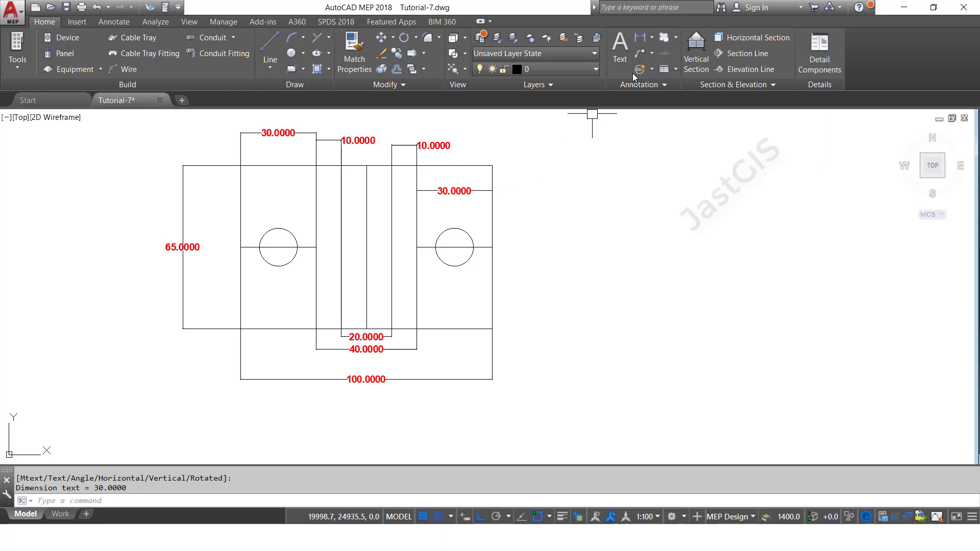
Add diameter dimensions to both circles, with the right one's text outside the rectangle and the left one's above its circle.
left_click(652, 41)
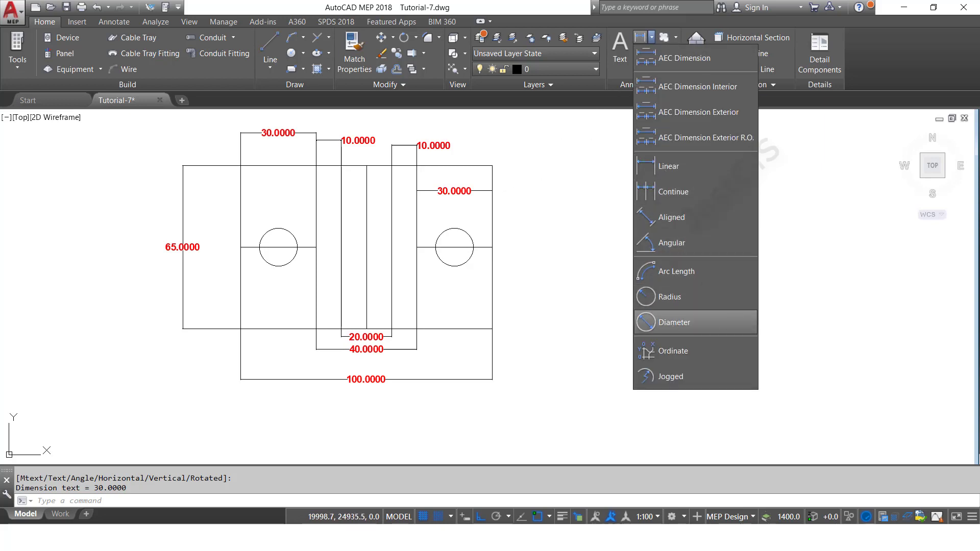
left_click(678, 322)
left_click(457, 228)
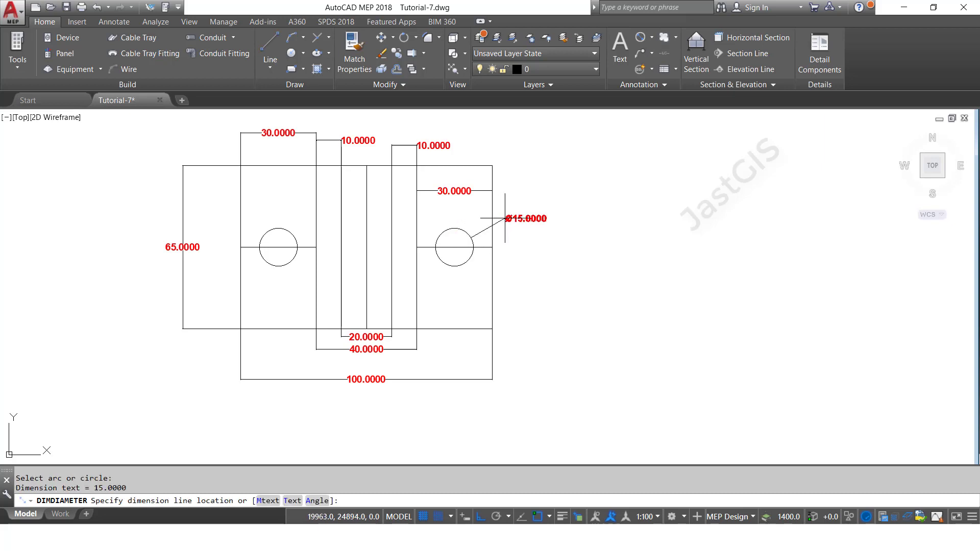
left_click(511, 218)
key("Return")
left_click(282, 229)
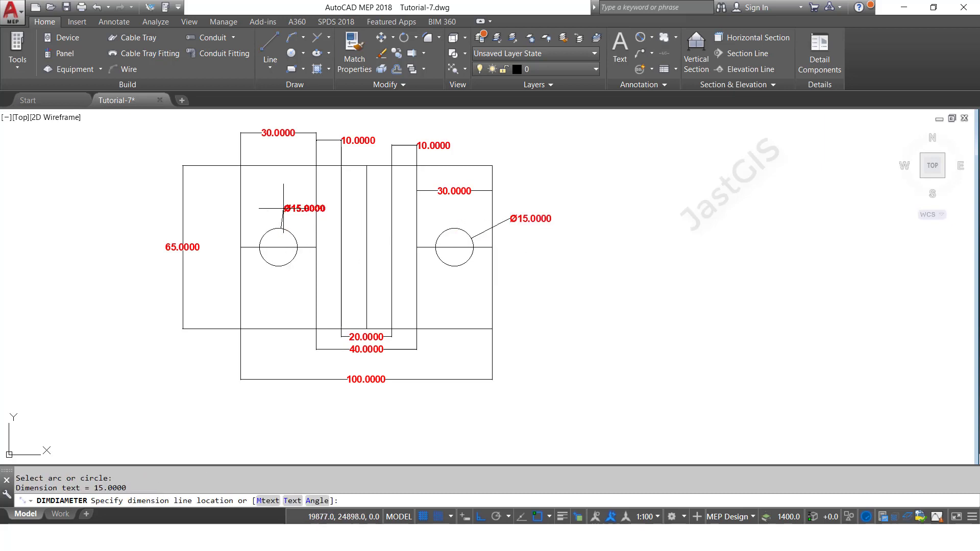
left_click(294, 207)
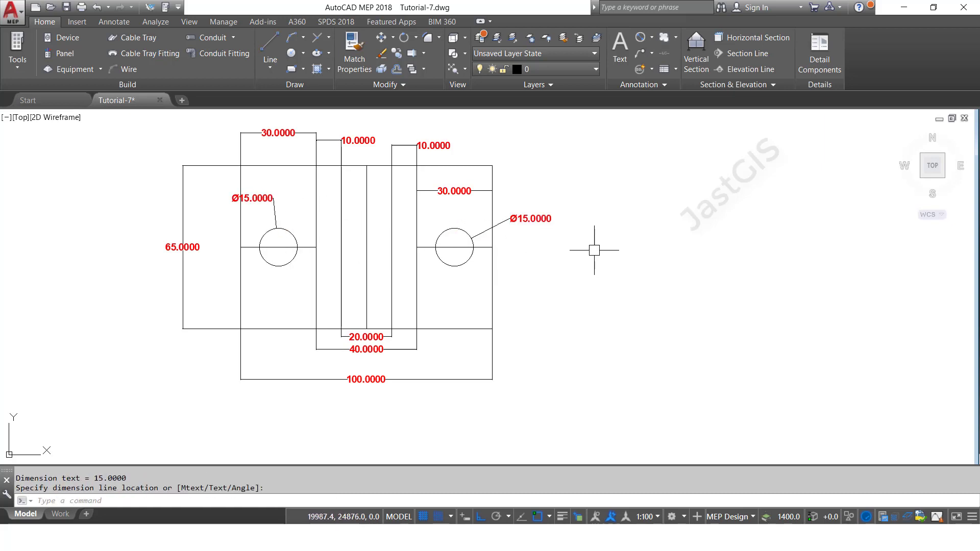
Fit the whole drawing in view and compare it side by side with the reference image 7s.jpg in Photos.
type("z")
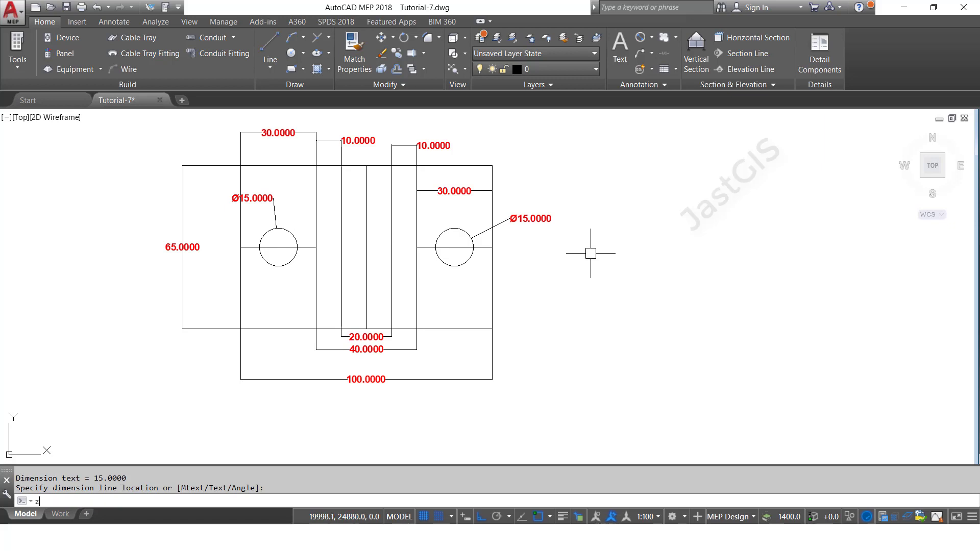
key("Return")
type("e")
key("Return")
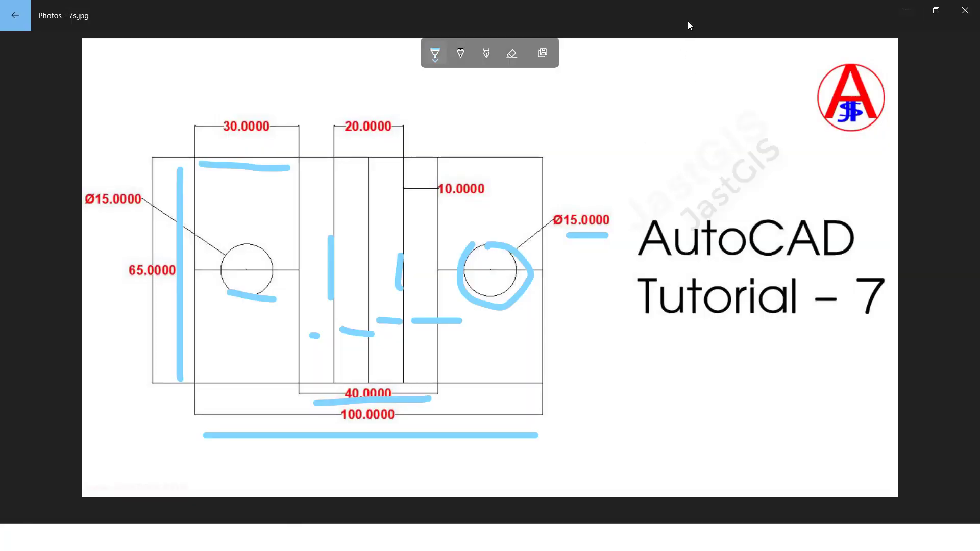
double_click(688, 21)
left_click_drag(519, 27, 897, 45)
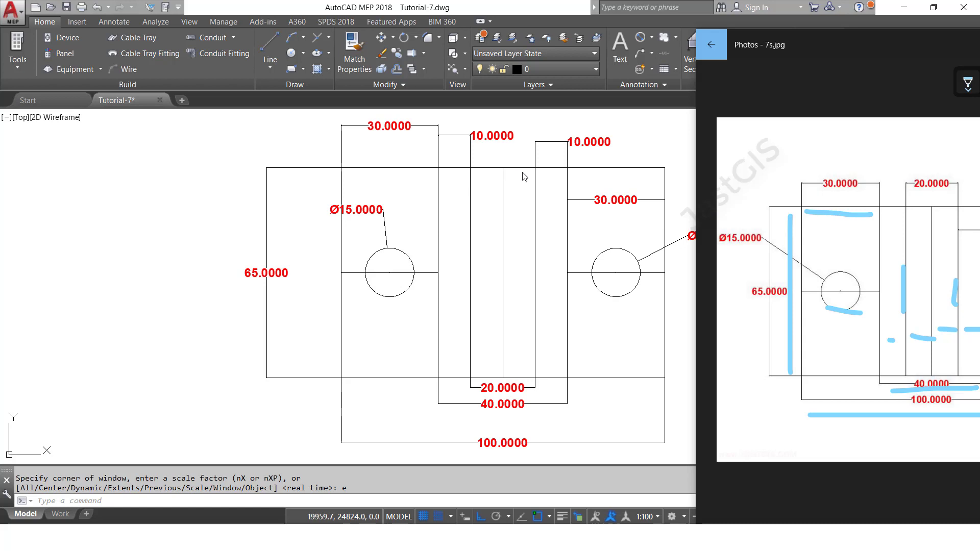
left_click_drag(846, 57, 472, 44)
left_click(816, 29)
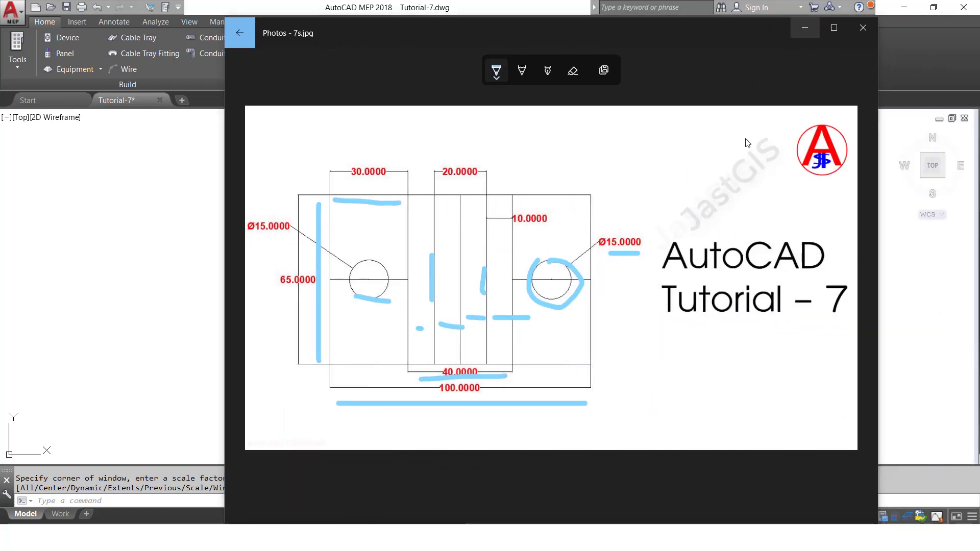